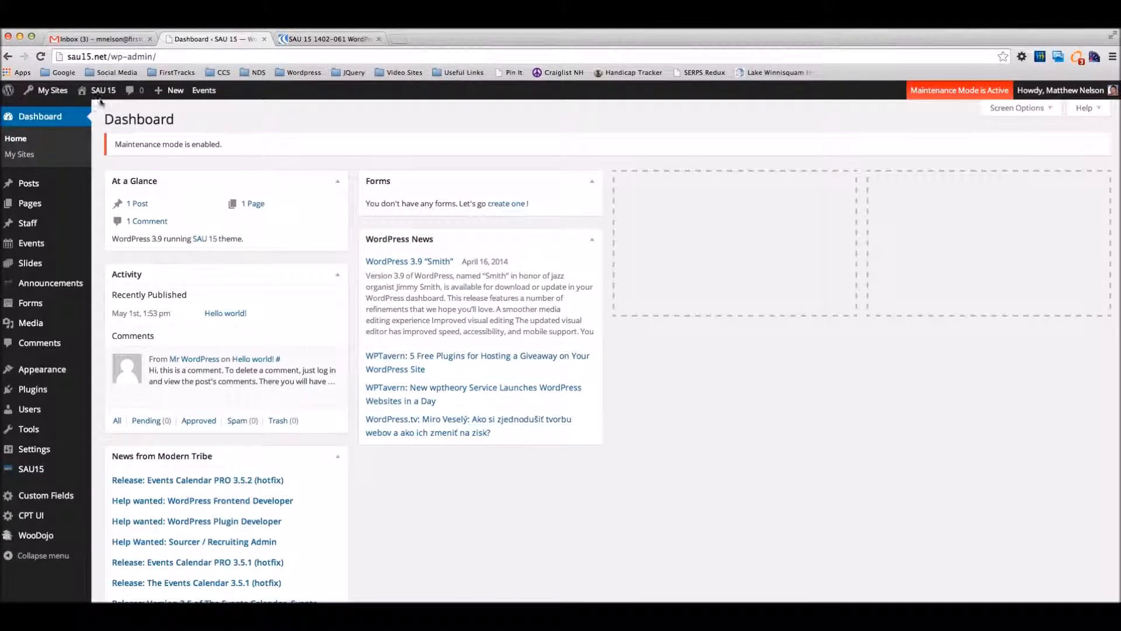
Step: Open the Network Admin dashboard for the SAU 15 multisite network
mouse_move(47, 94)
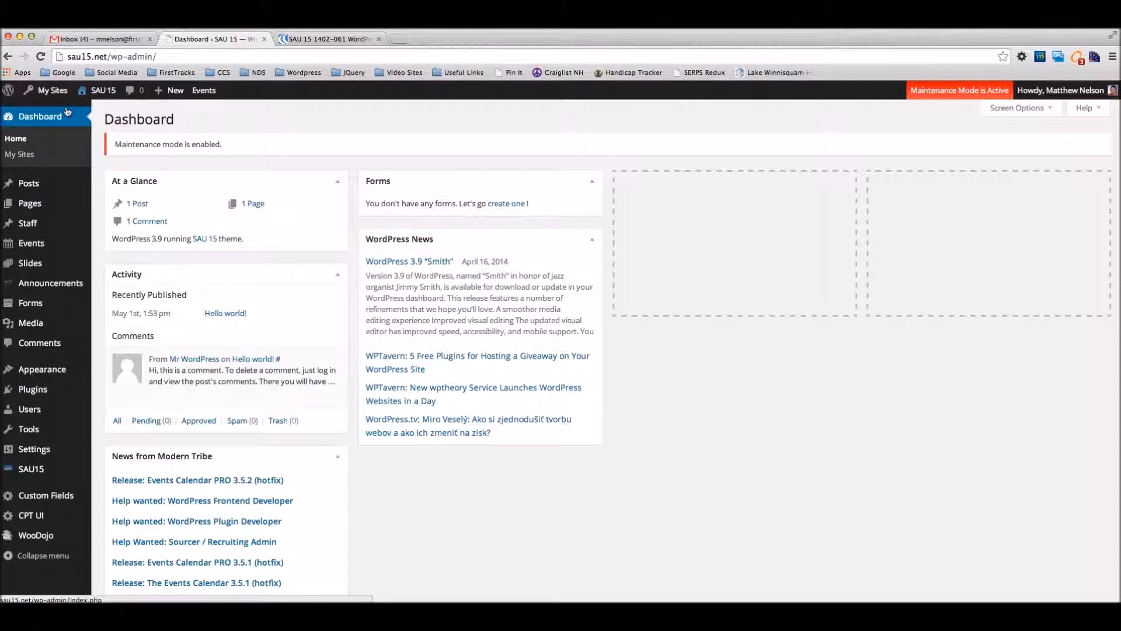
mouse_move(45, 92)
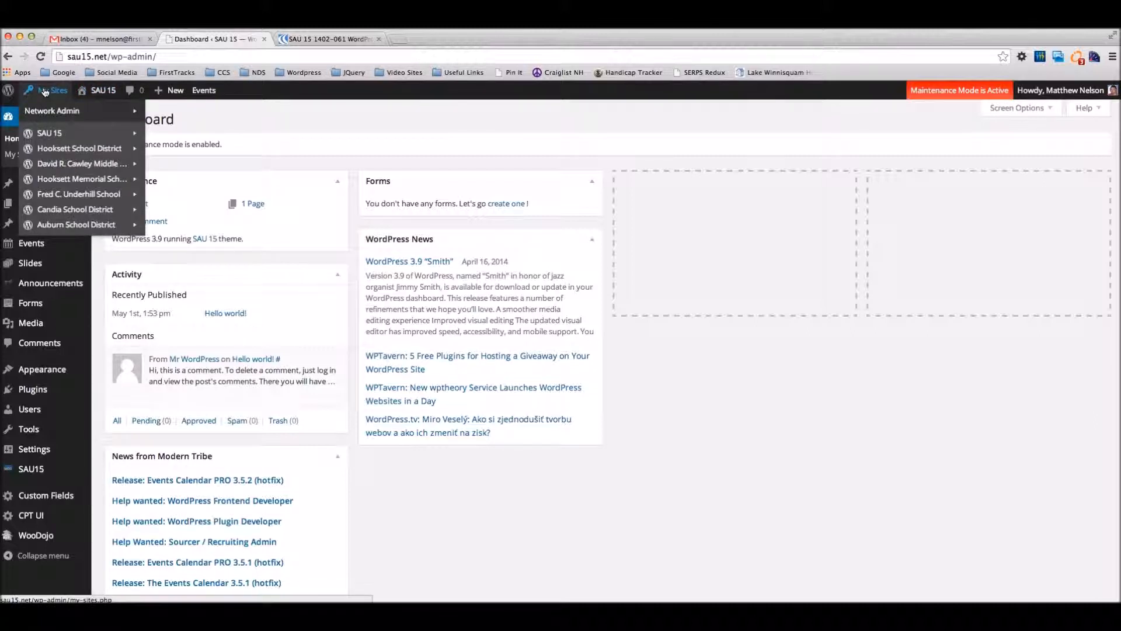
mouse_move(56, 117)
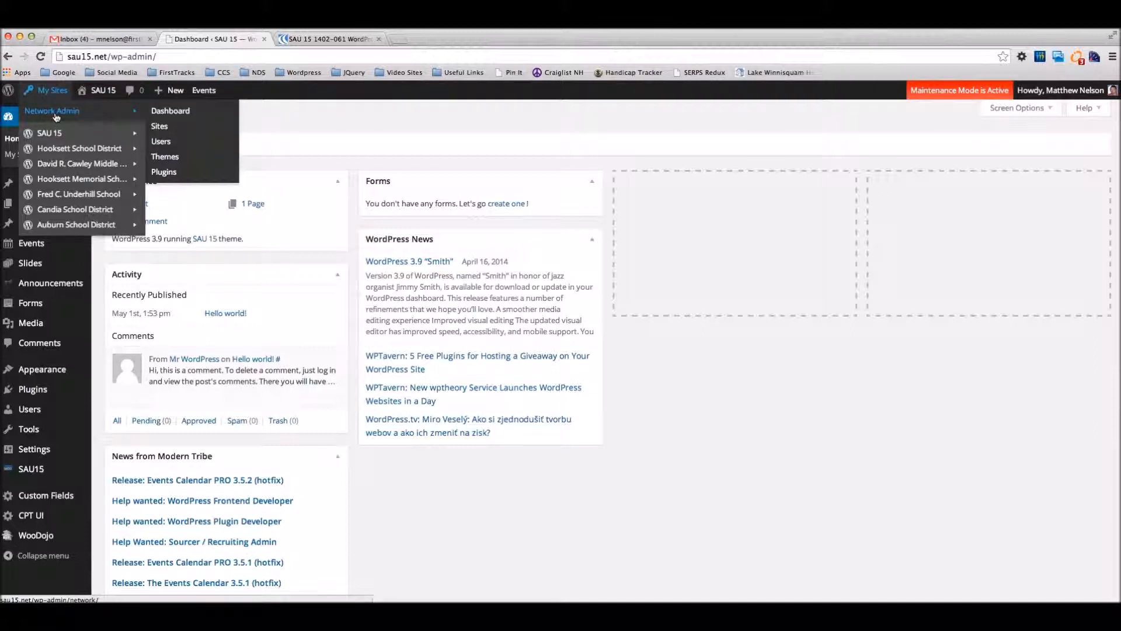
mouse_move(168, 90)
left_click(73, 113)
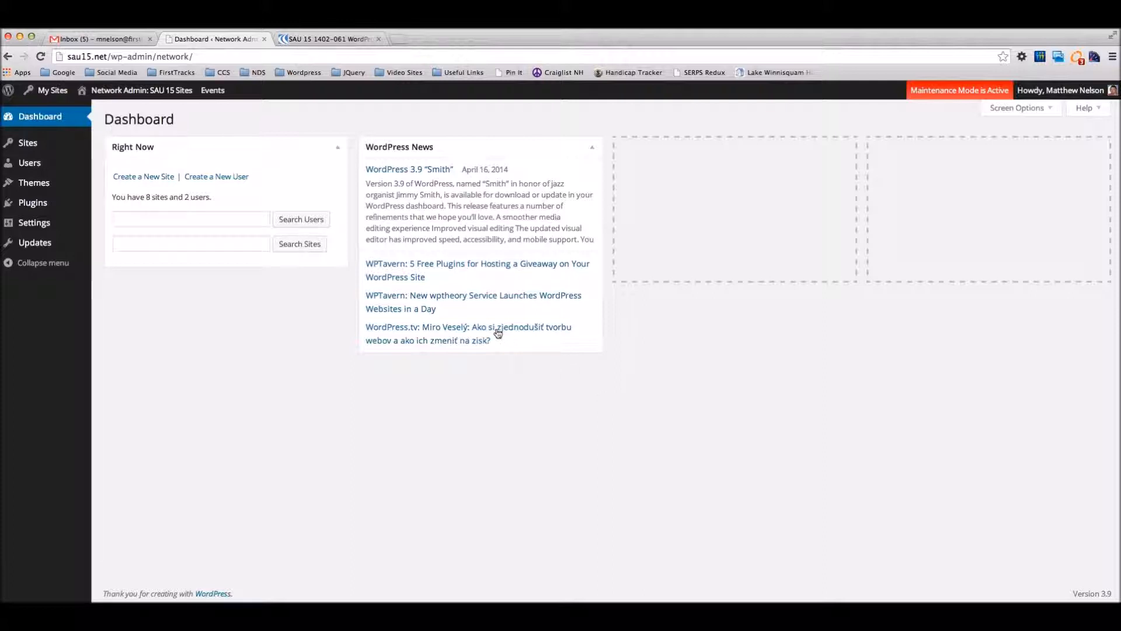
Step: Open the network's list of sites and delete the test site
mouse_move(45, 95)
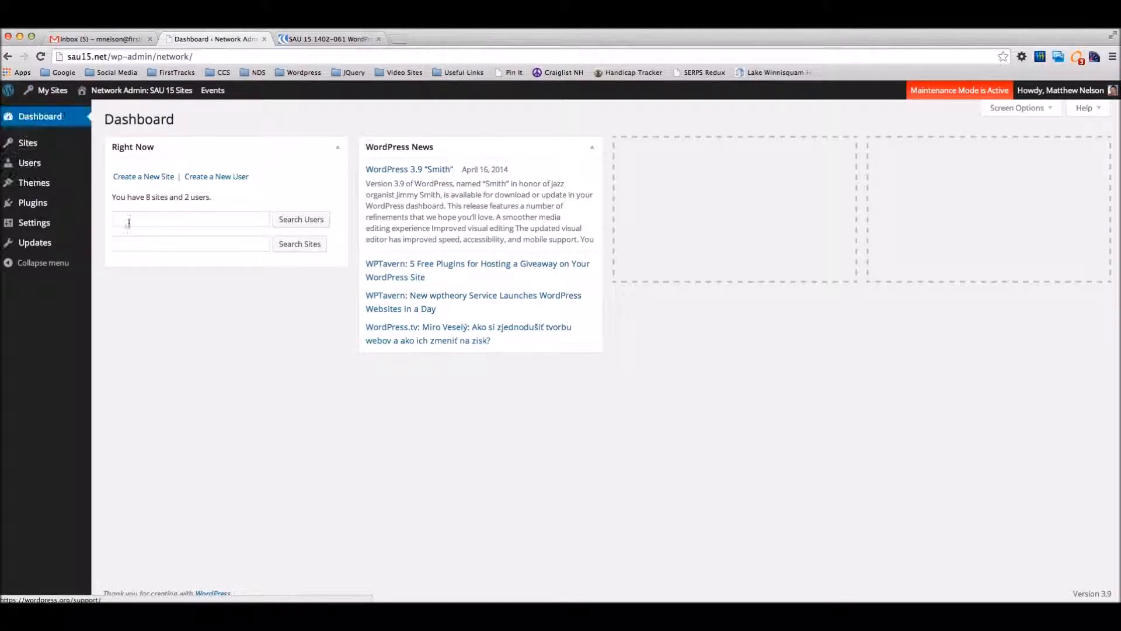
left_click(28, 146)
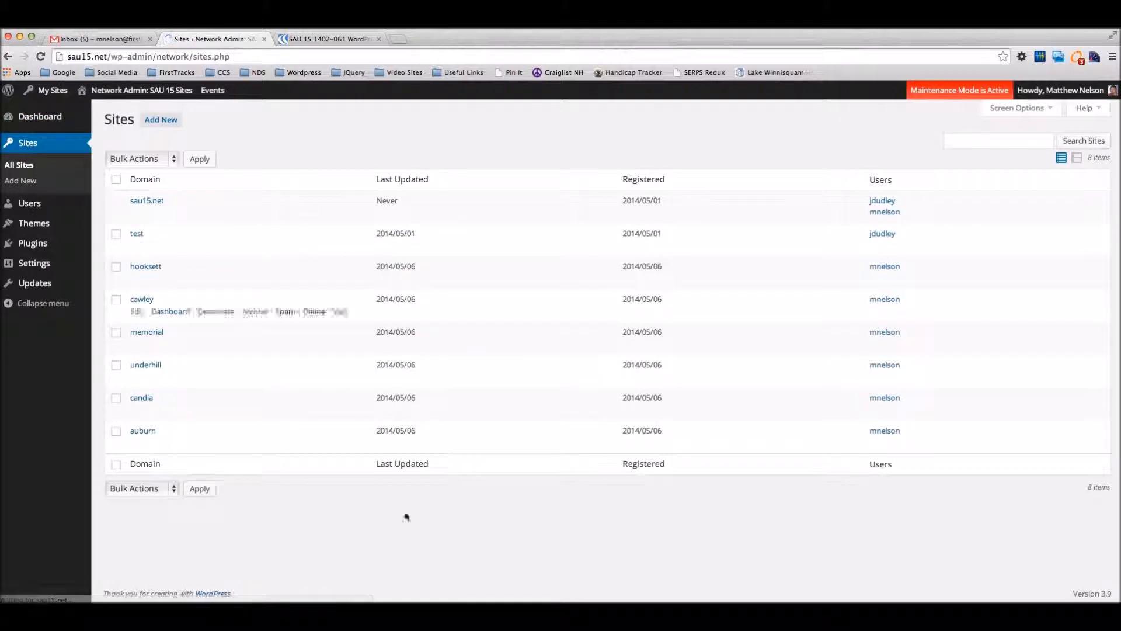
mouse_move(202, 285)
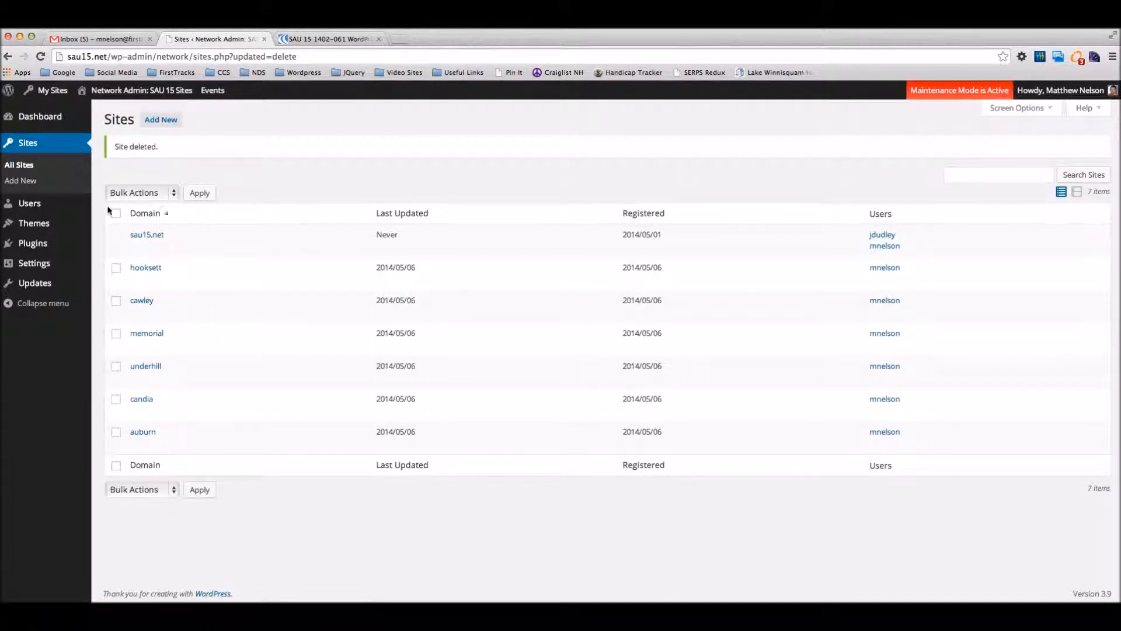
Step: Start adding a new user to the network and enter the person's username
mouse_move(44, 218)
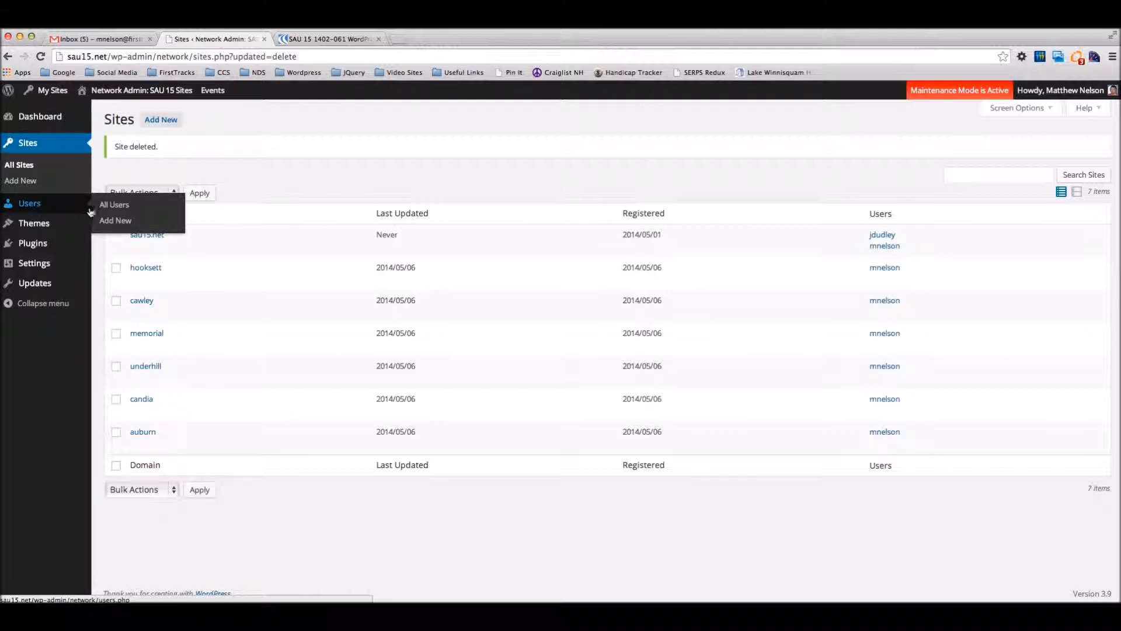
left_click(122, 222)
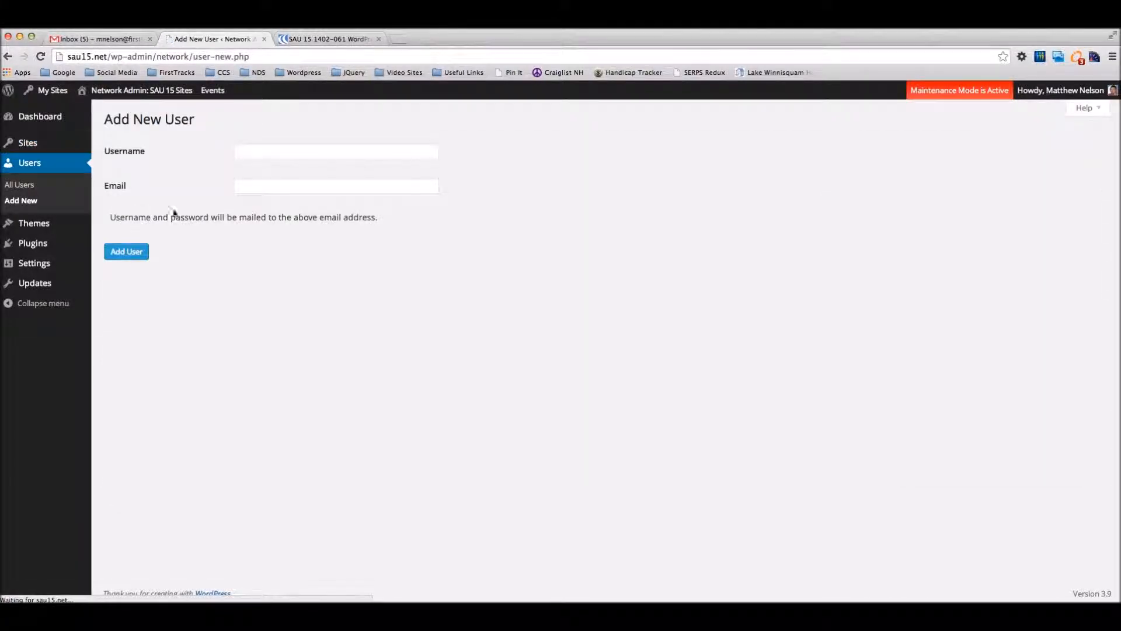
left_click(262, 148)
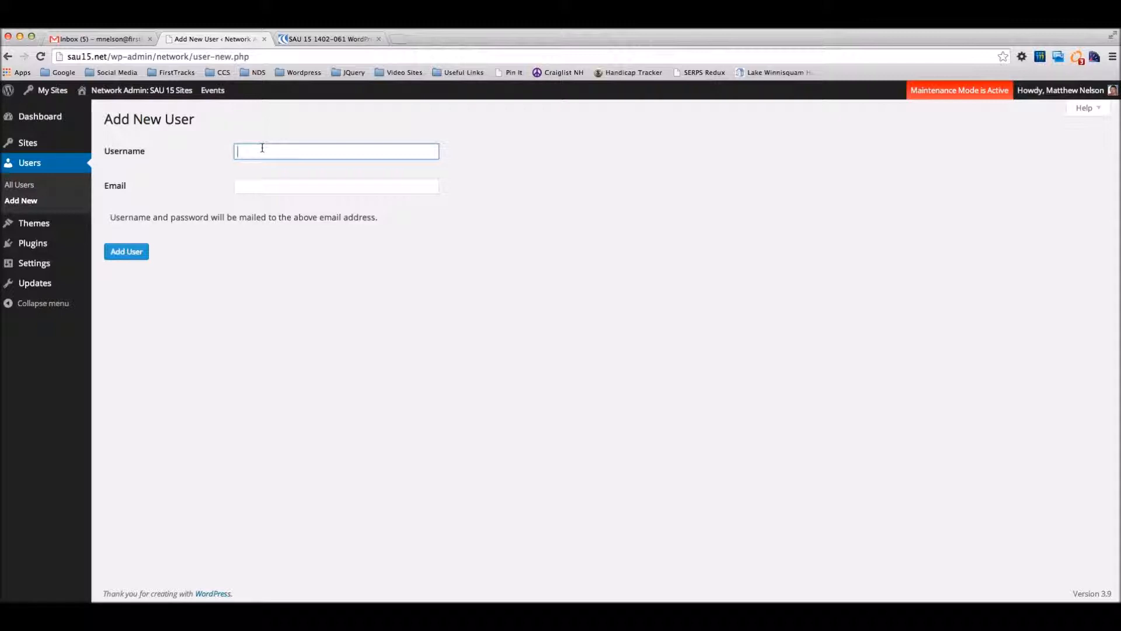
key("Tab")
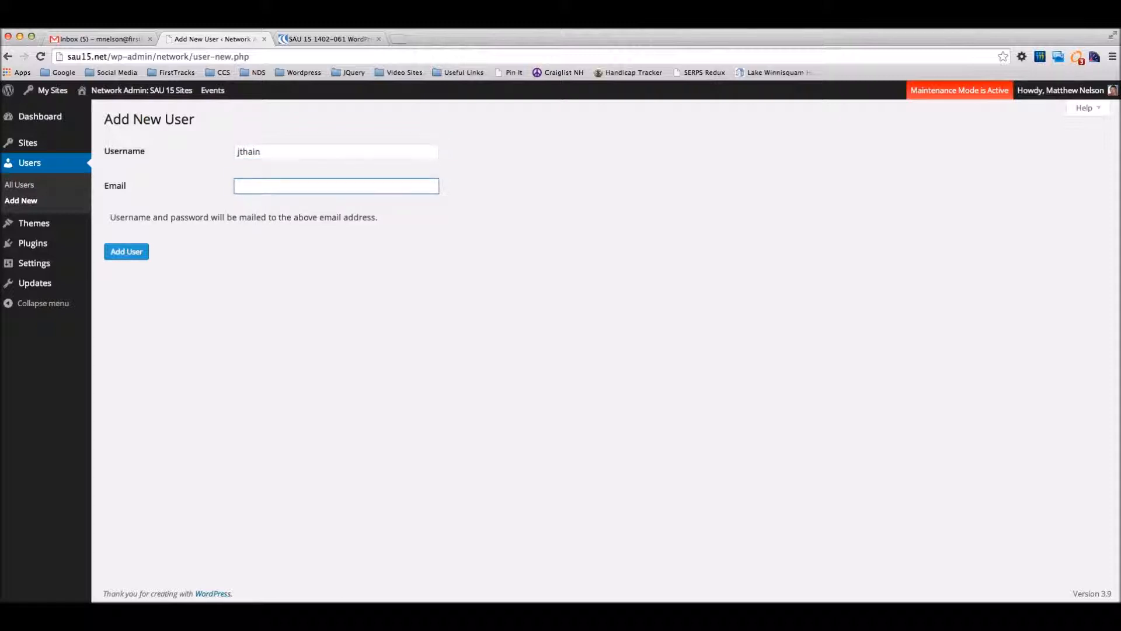
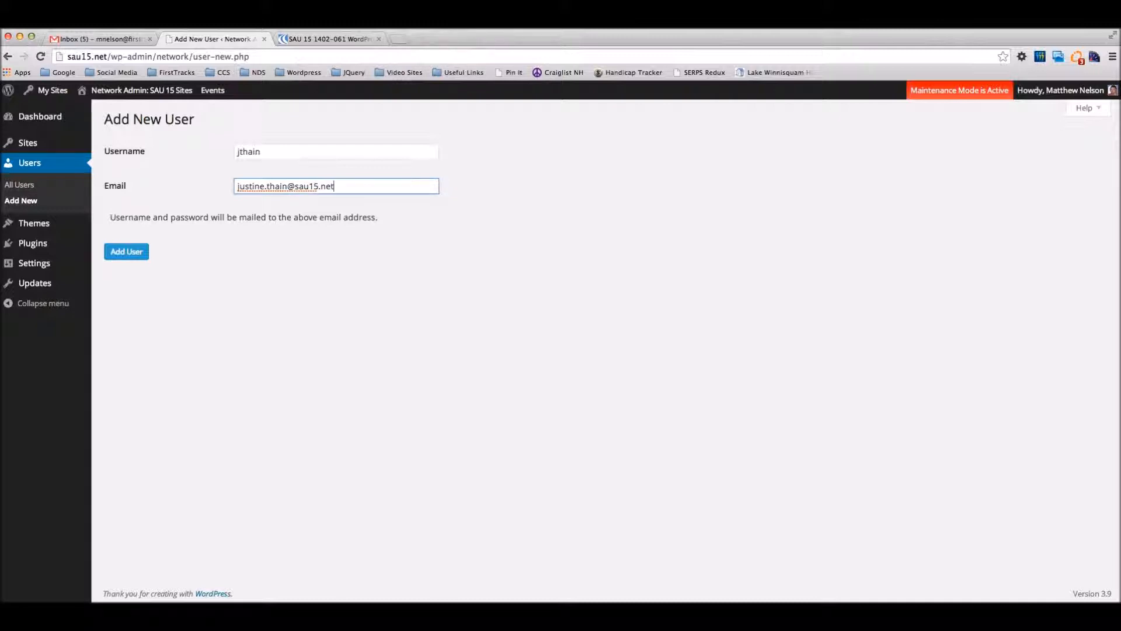
Step: Fill in the new user's email address and add the user to the network
left_click(143, 257)
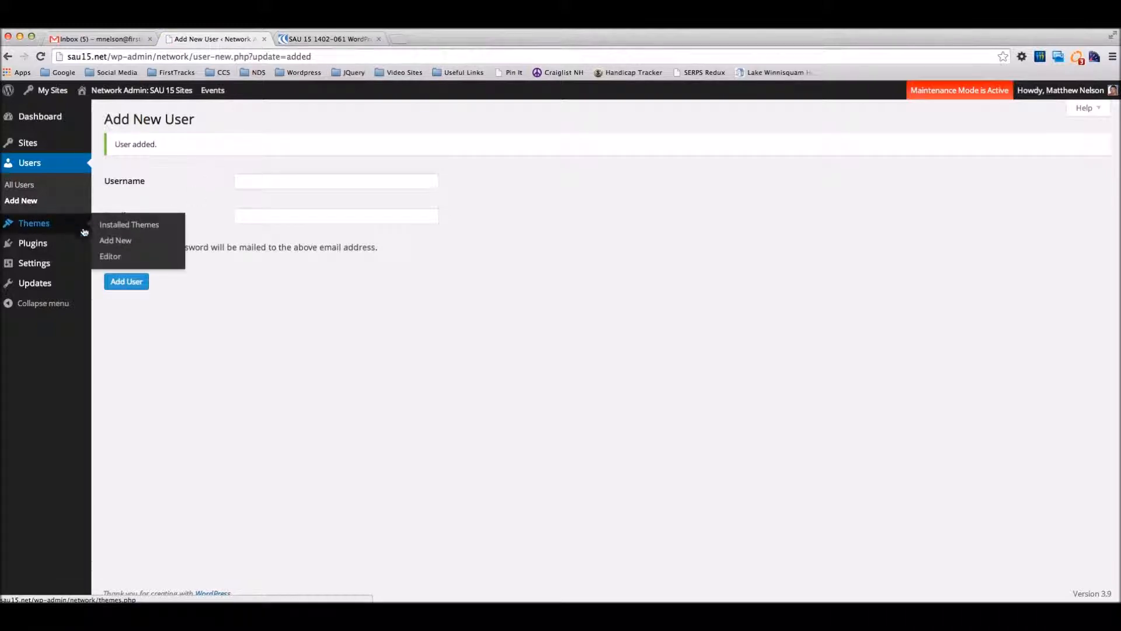
Step: Open the hooksett site for editing from the network's site list and show its users
left_click(27, 146)
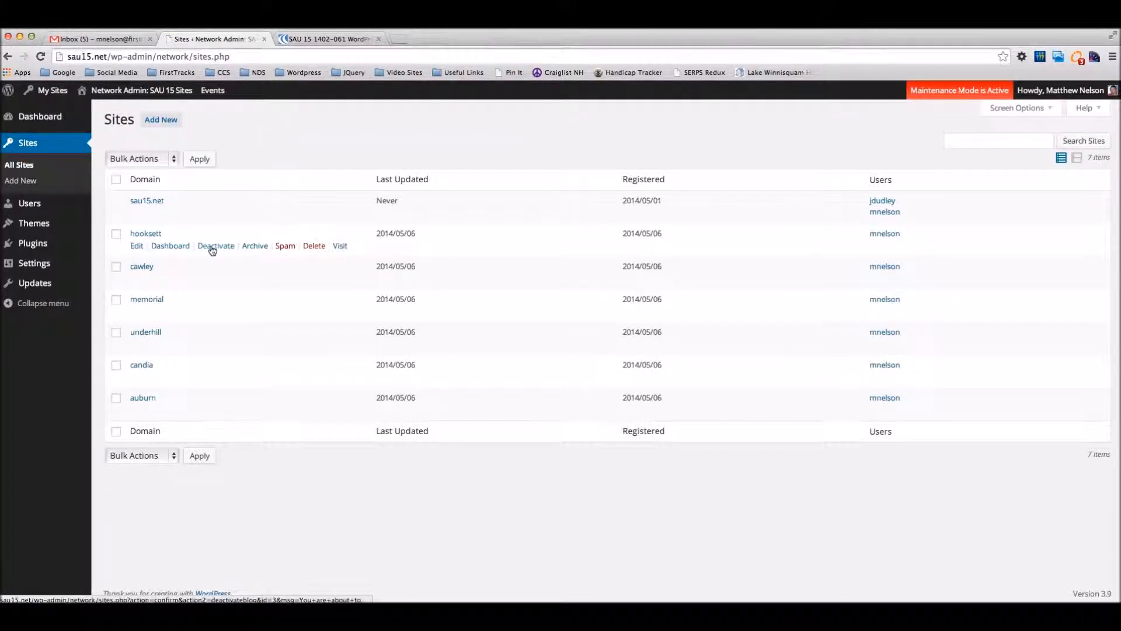
left_click(136, 247)
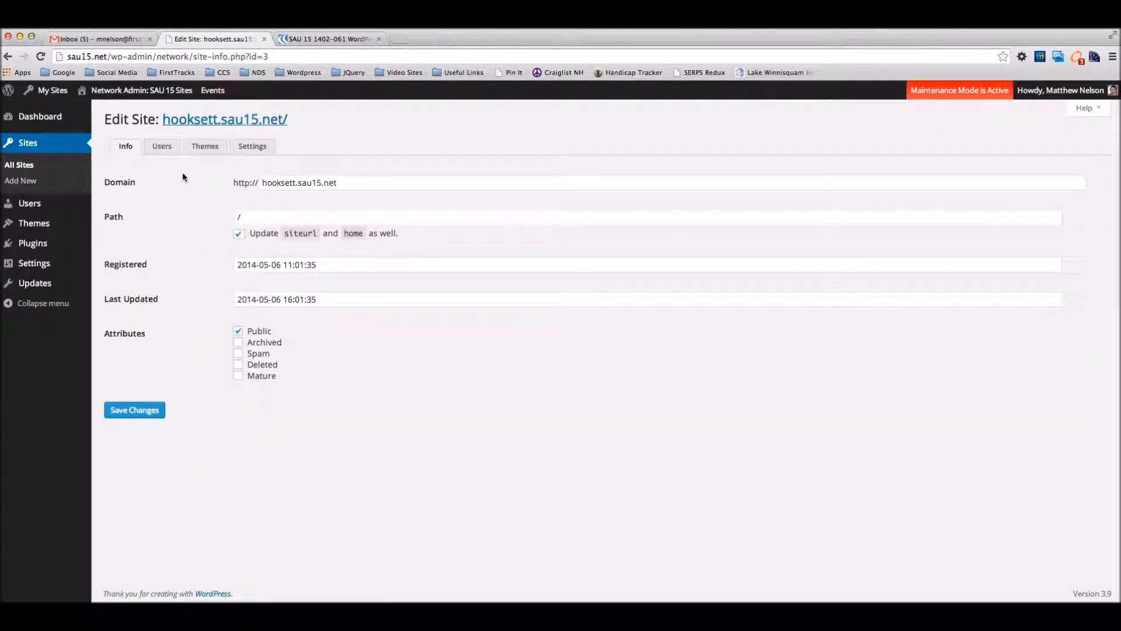
left_click(165, 150)
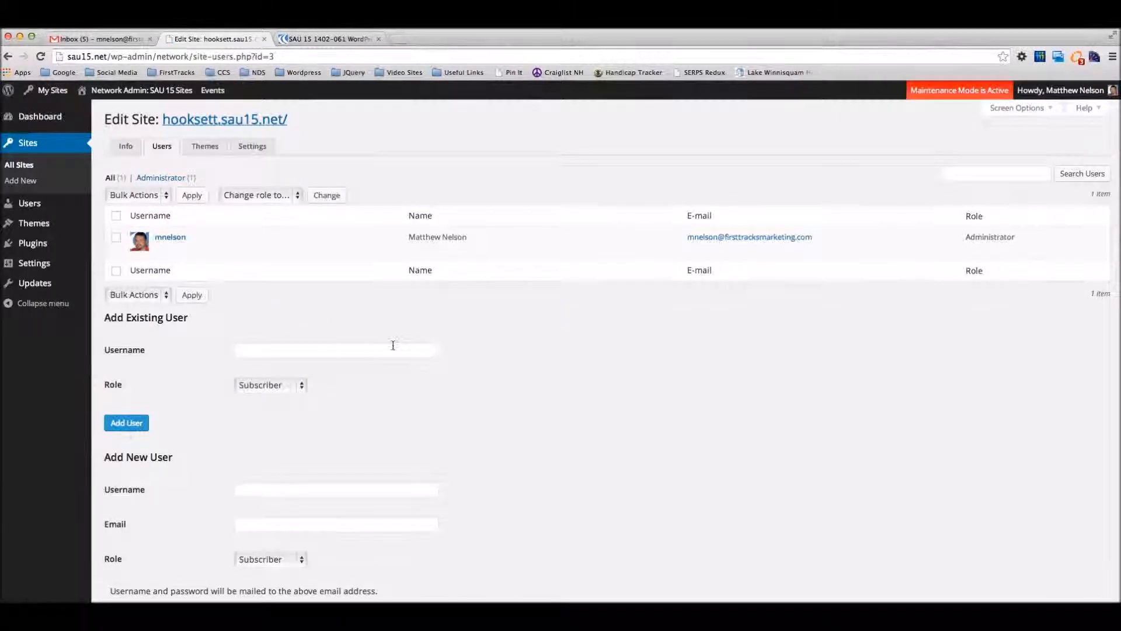
Step: Add the newly created user to the hooksett site as an existing user with the Administrator role
scroll(393, 345, "down", 2)
scroll(318, 301, "down", 1)
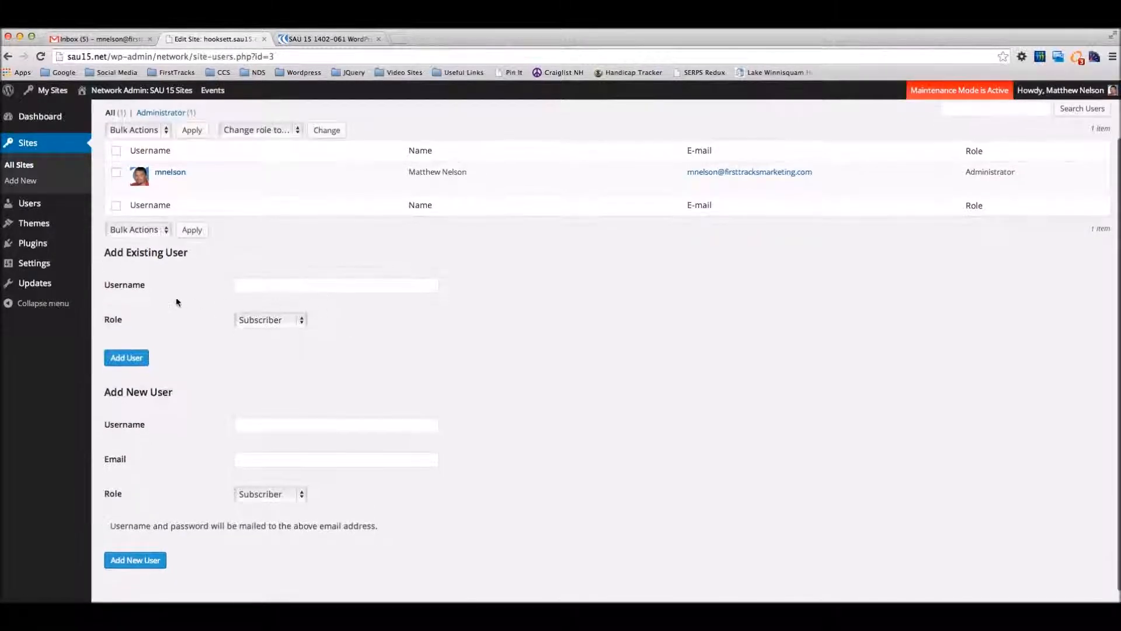
left_click(245, 287)
type("j")
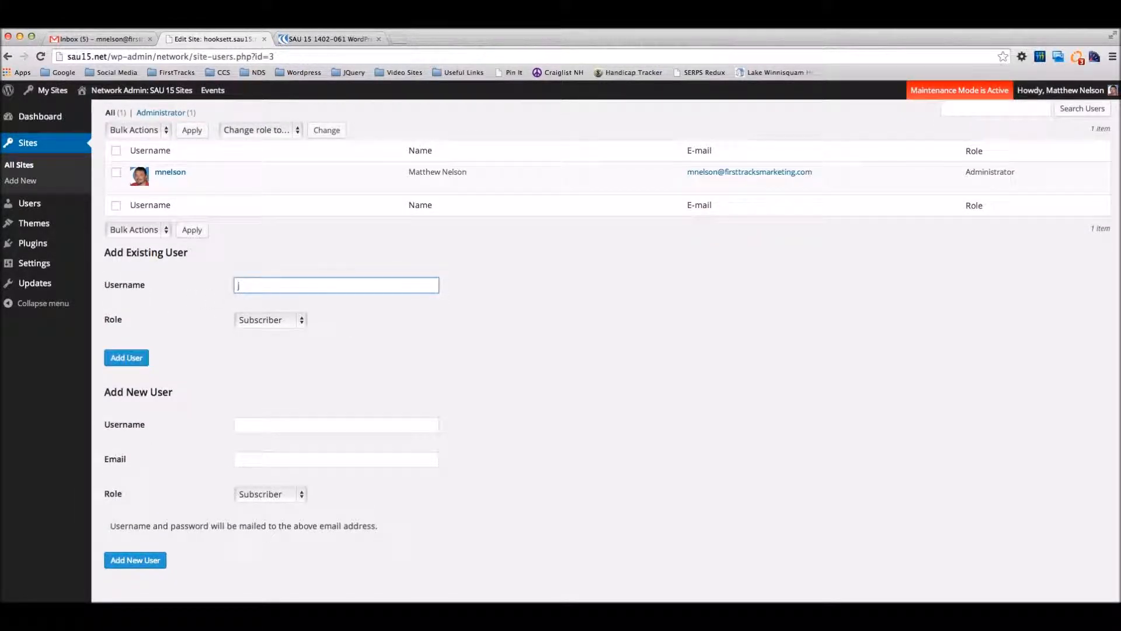
type("tha")
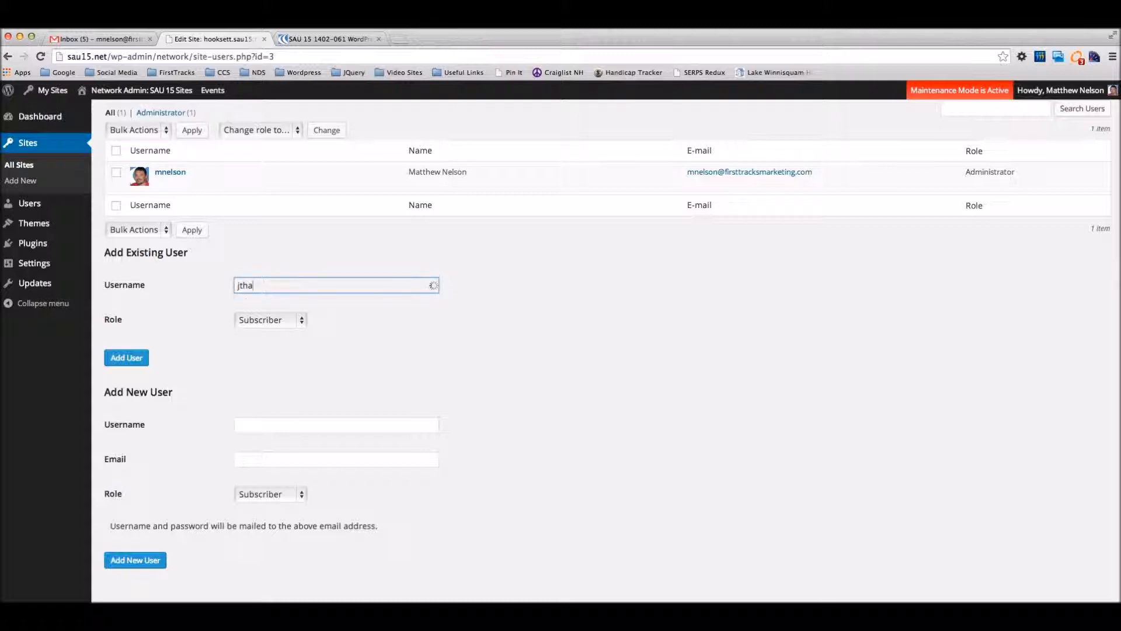
left_click(284, 300)
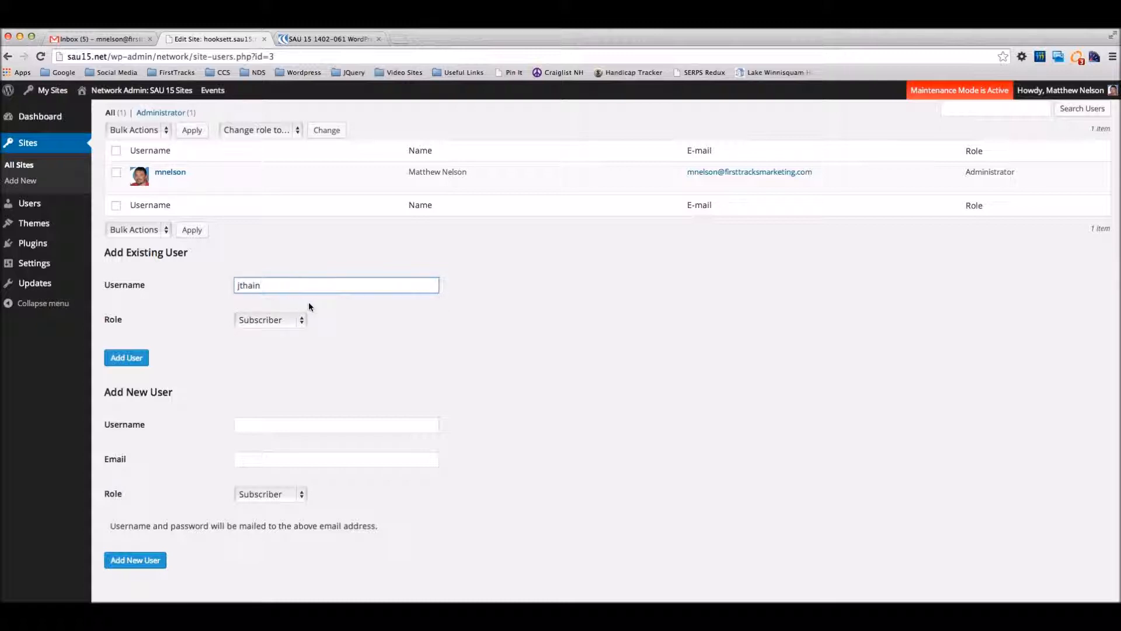
left_click(286, 322)
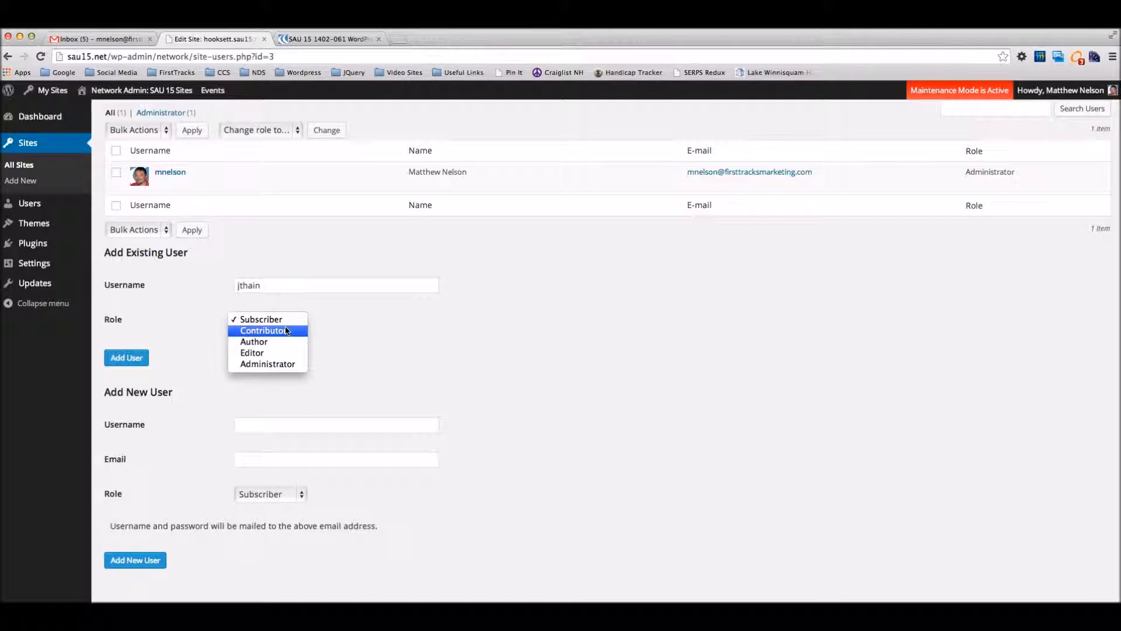
left_click(282, 363)
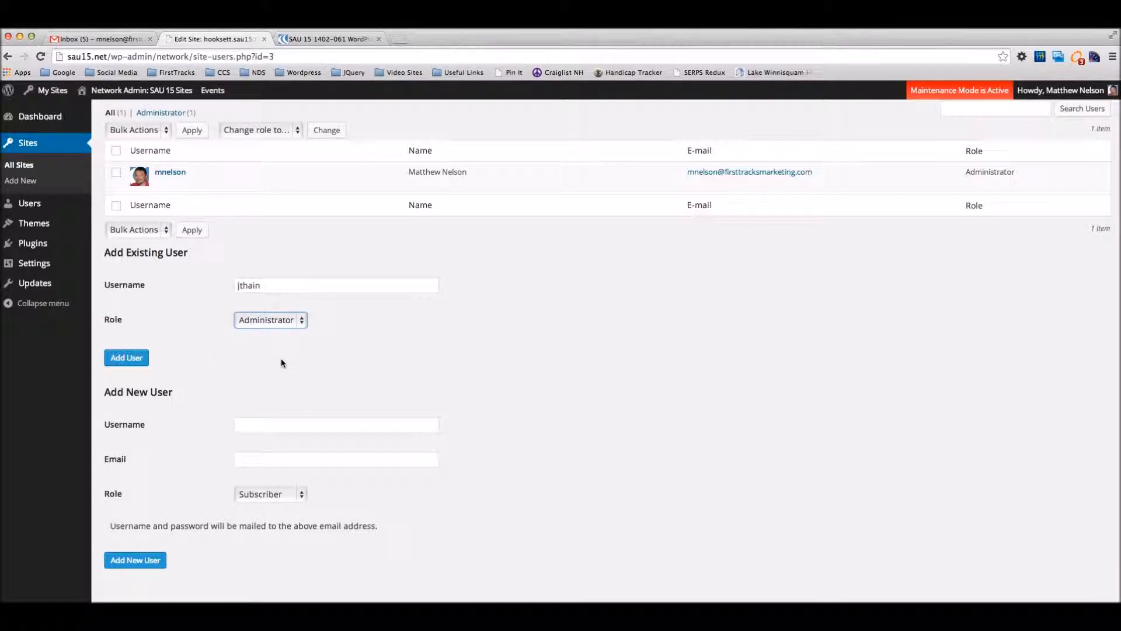
left_click(136, 359)
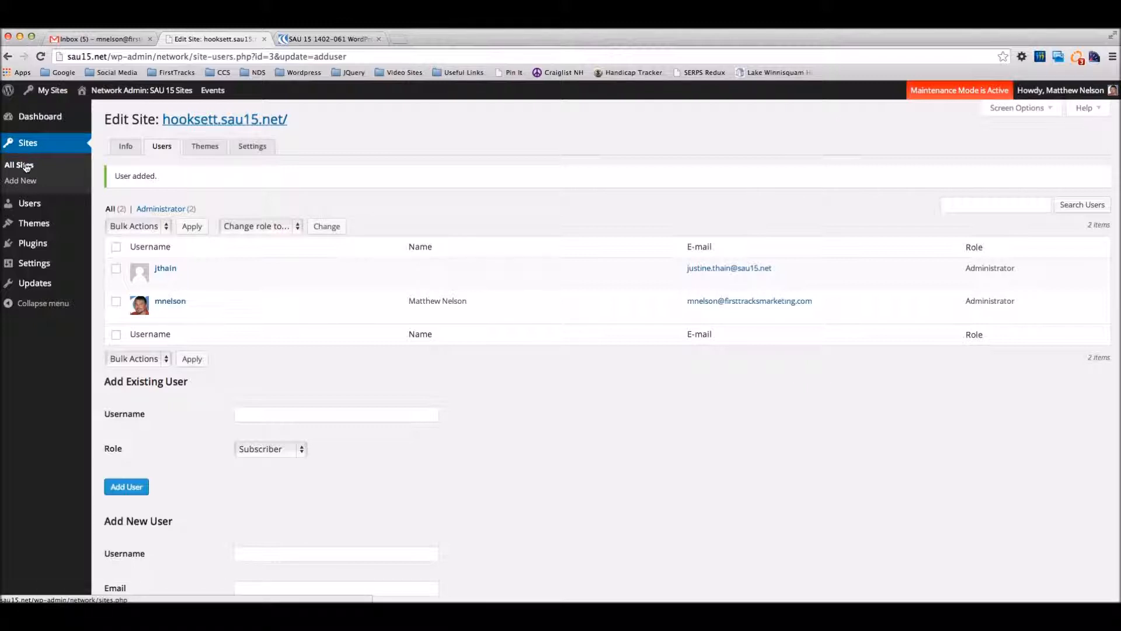
Step: Edit the cawley site's users and add the same existing user with the Administrator role
left_click(31, 146)
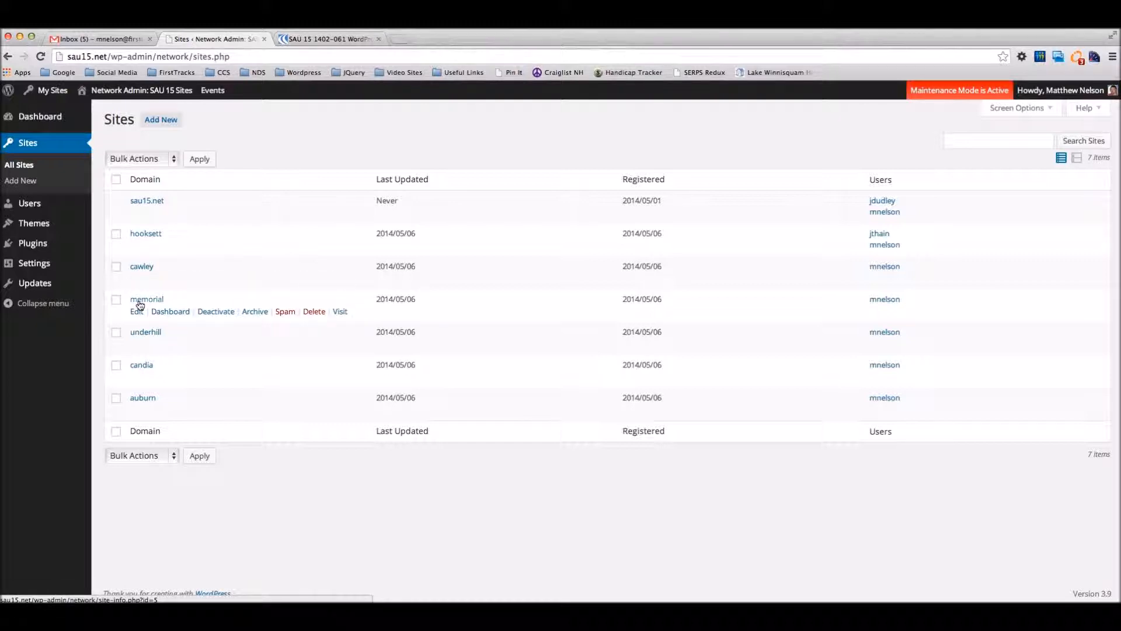
left_click(137, 279)
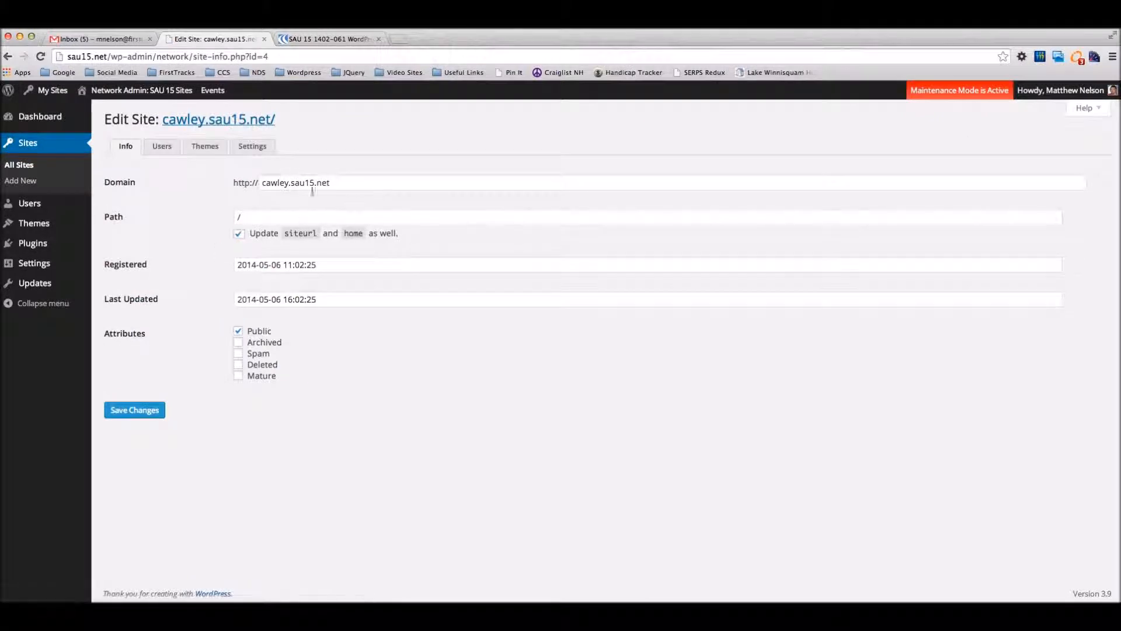
left_click(169, 150)
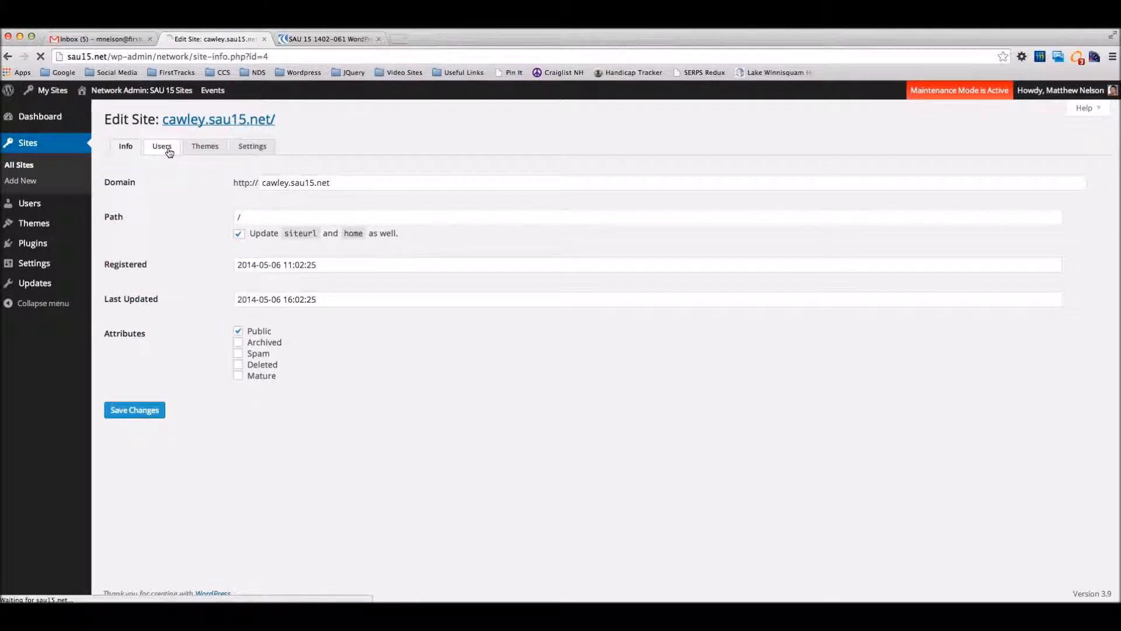
left_click(275, 351)
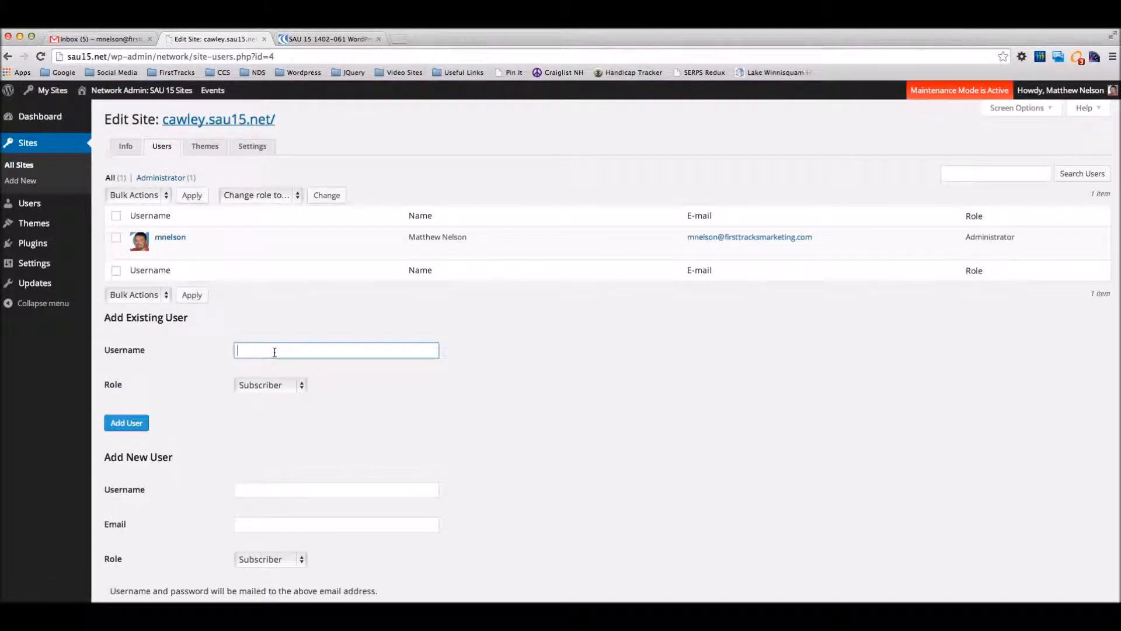
type("jth")
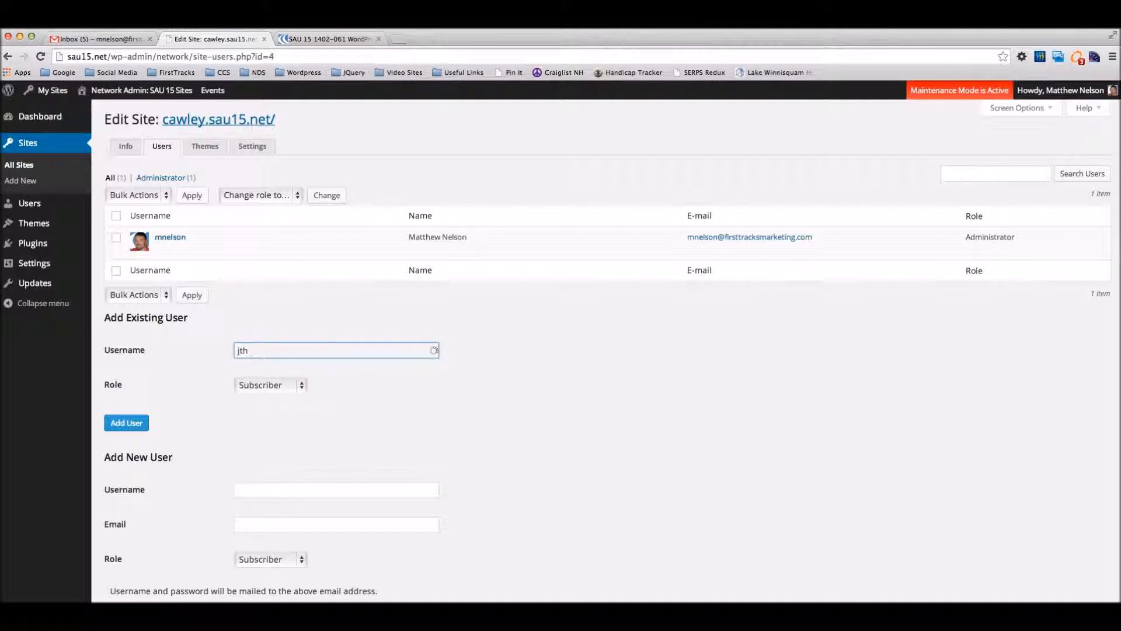
left_click(280, 365)
left_click(289, 385)
left_click(269, 429)
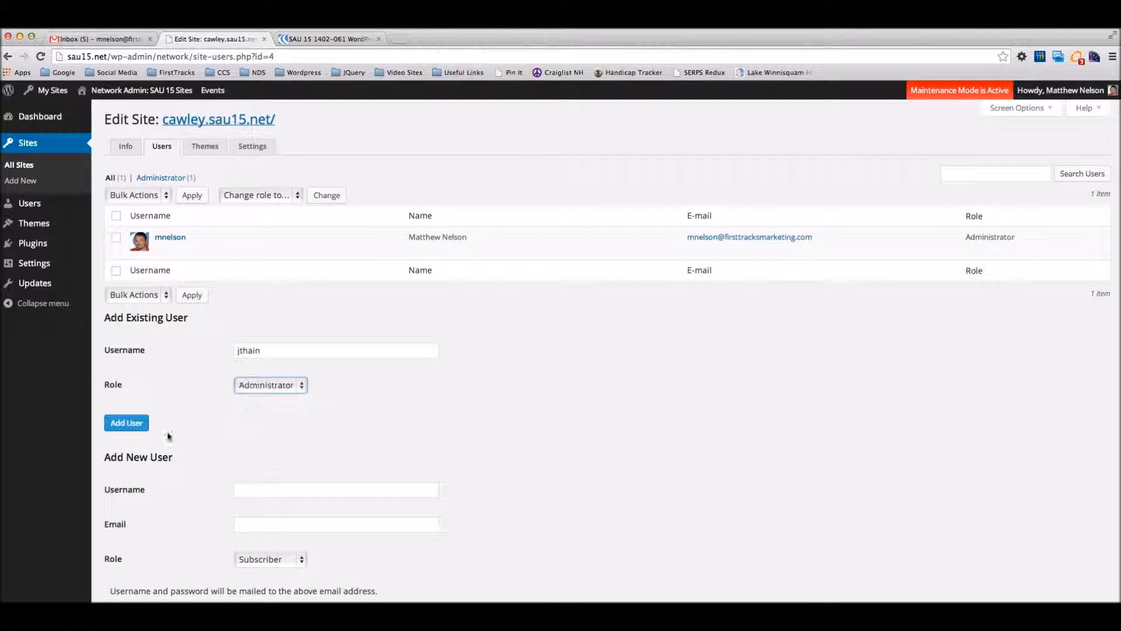
left_click(126, 423)
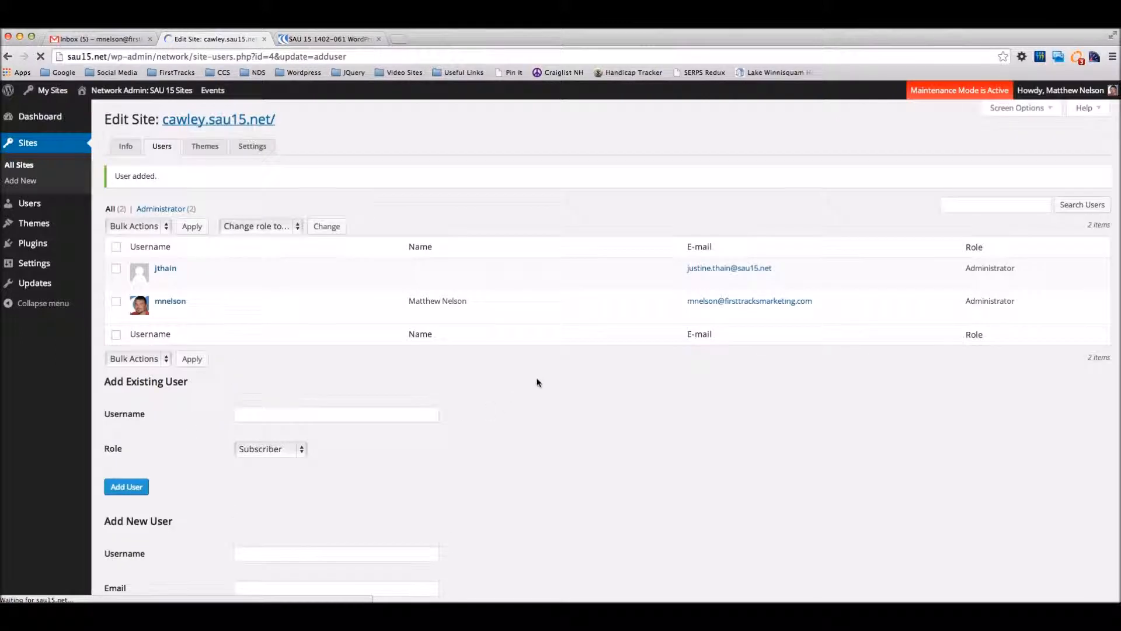
Step: Examine the cawley site's forms for adding existing and new users, including the available role options
scroll(538, 379, "down", 1)
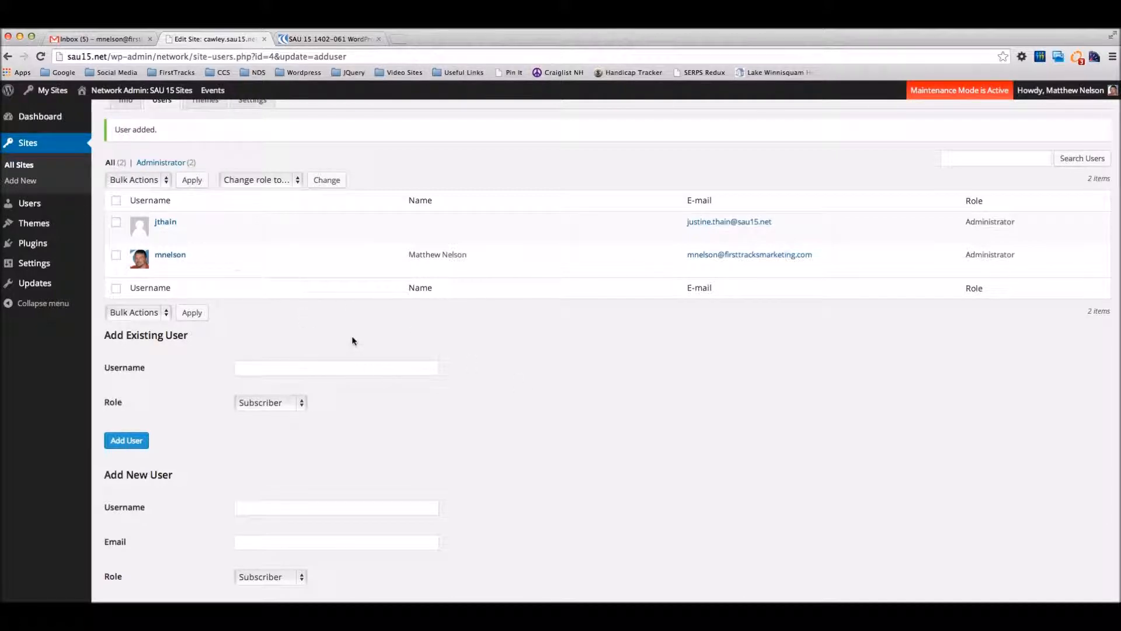
scroll(239, 251, "down", 2)
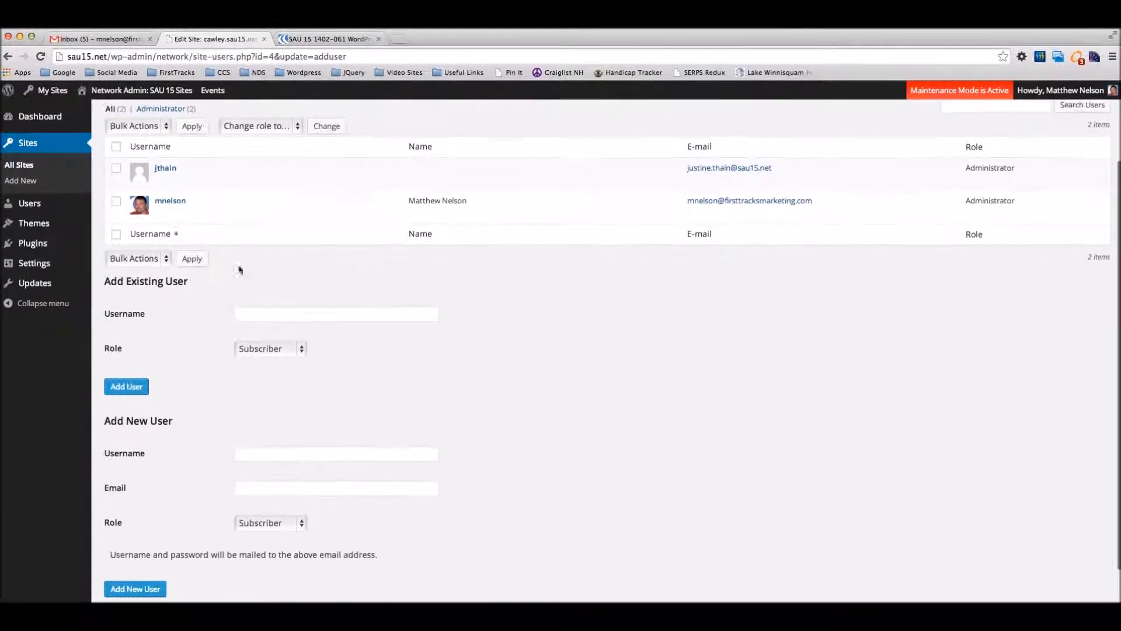
scroll(224, 321, "down", 1)
left_click(267, 409)
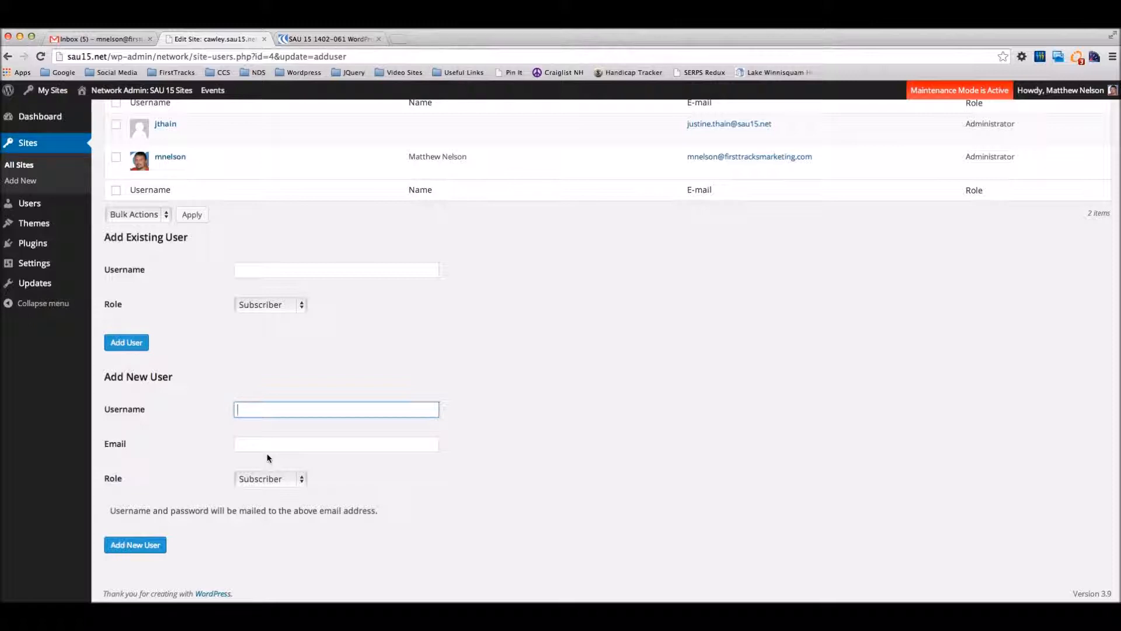
scroll(482, 437, "up", 3)
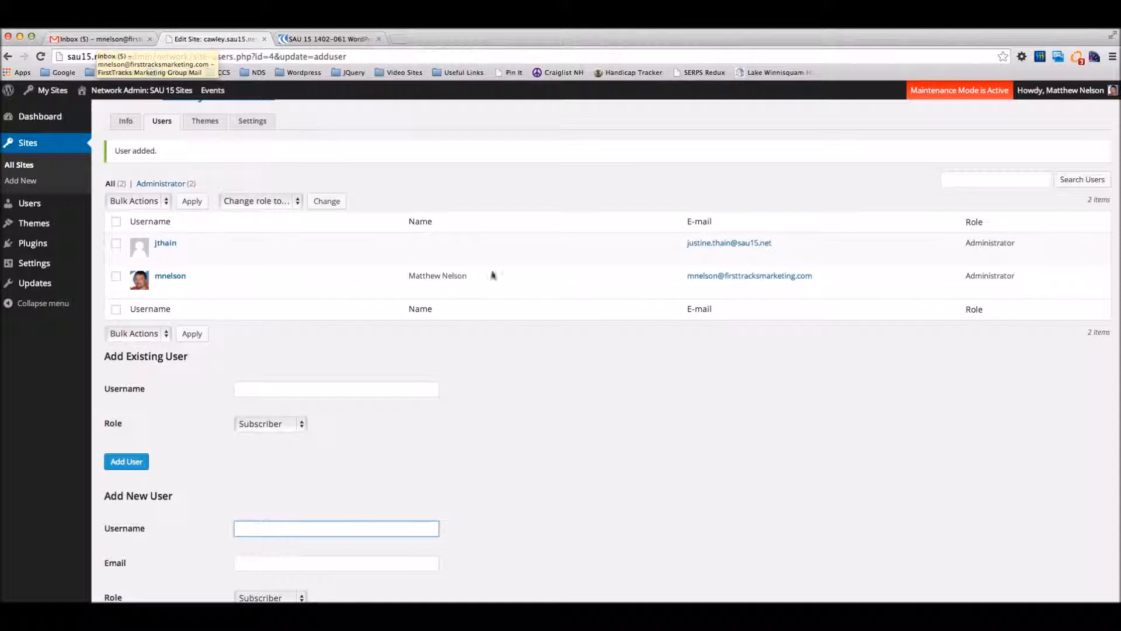
scroll(601, 455, "down", 3)
left_click(294, 339)
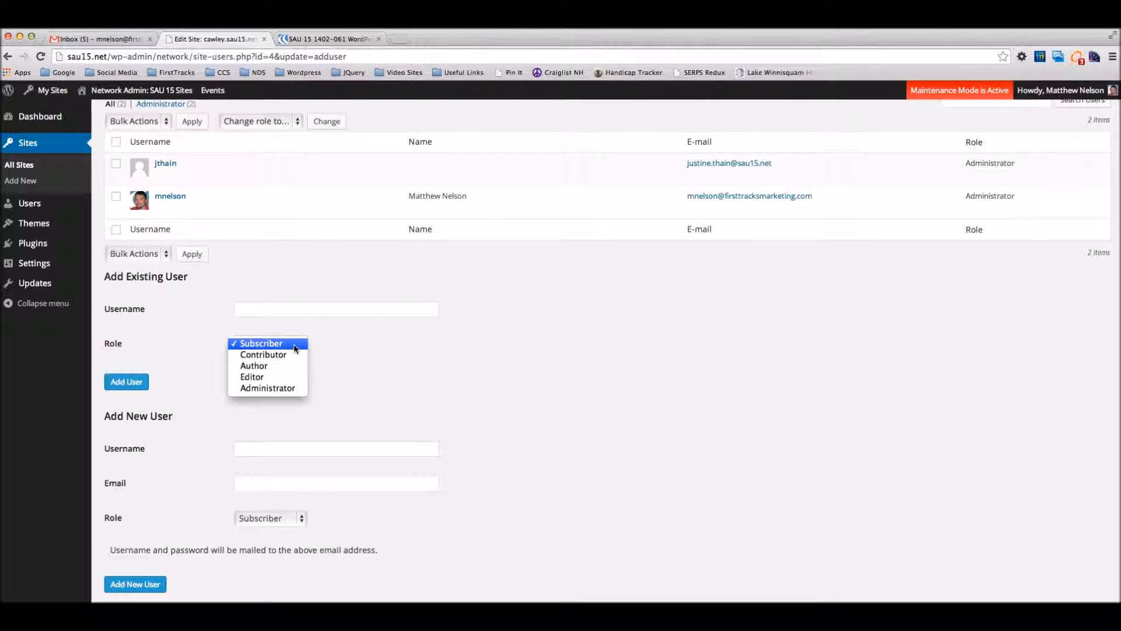
left_click(356, 369)
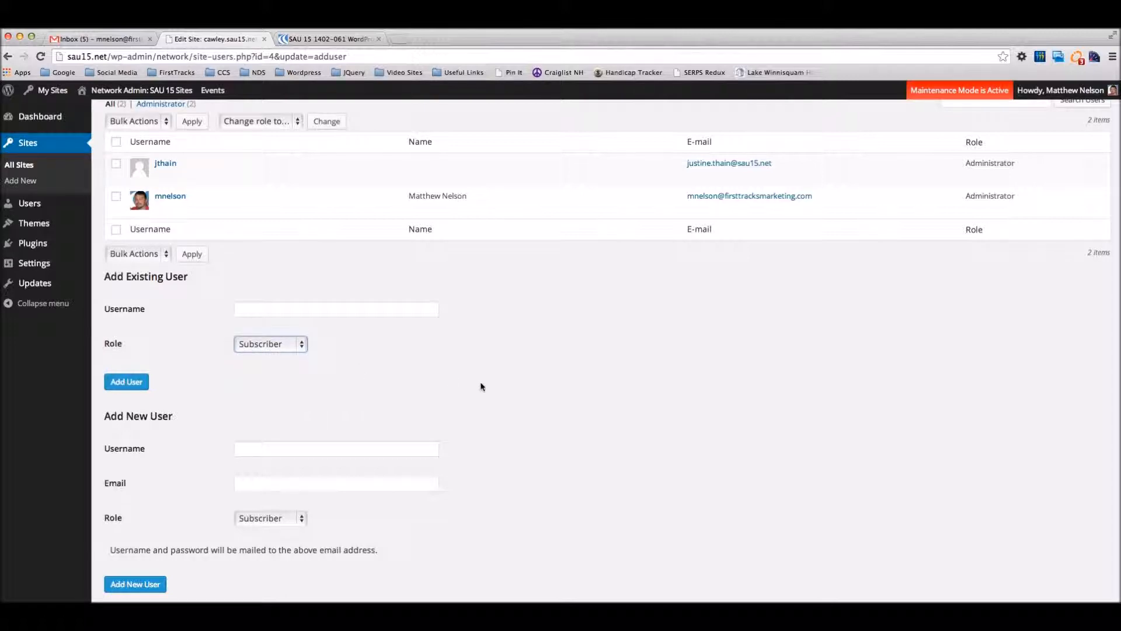
scroll(480, 389, "up", 3)
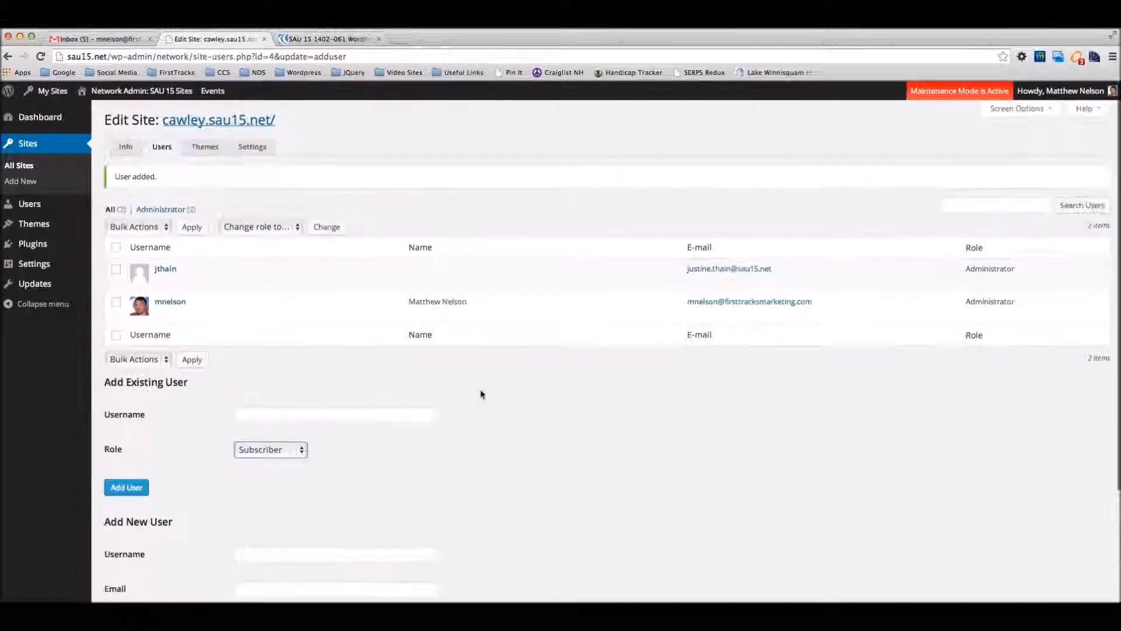
Step: Switch to the Mavenlink project workspace to check the training session agenda
left_click(316, 39)
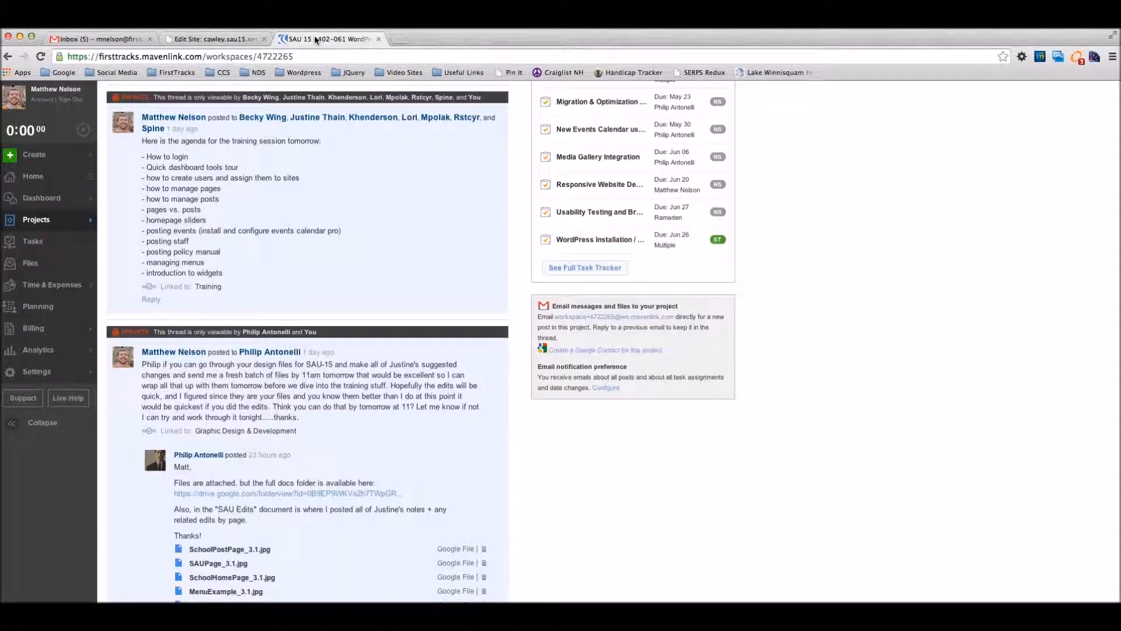